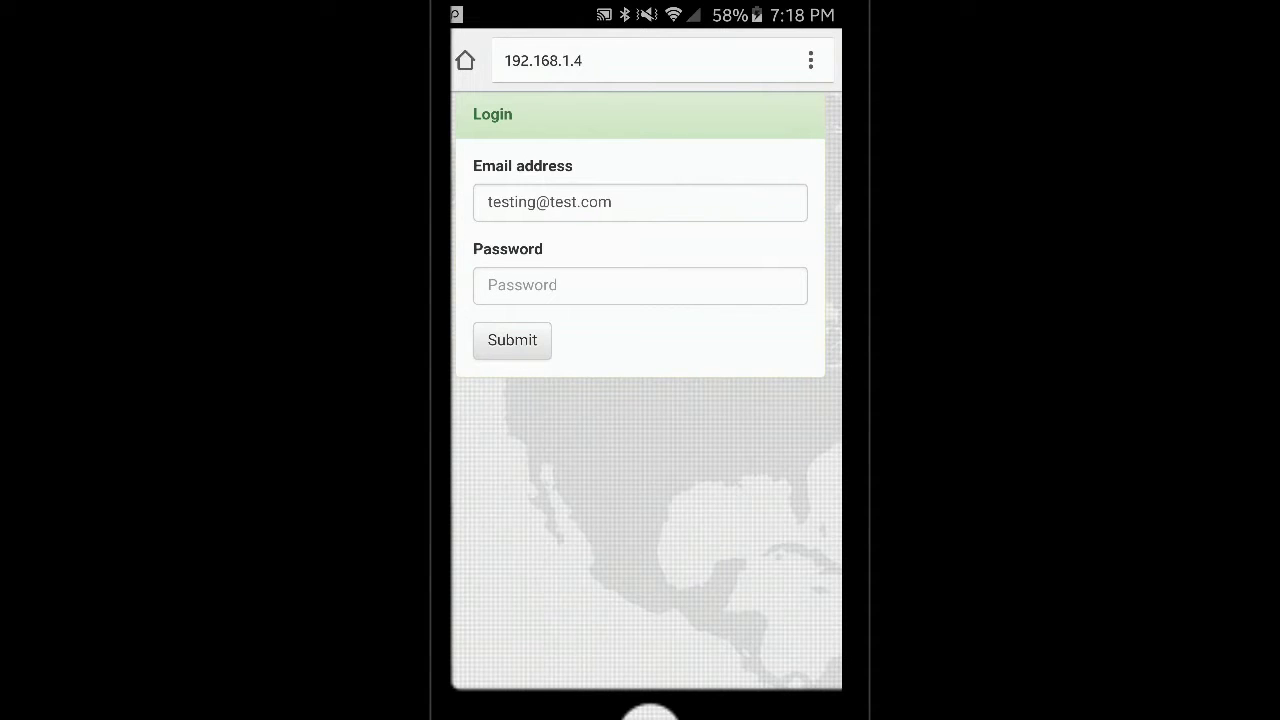
Step: Enter the account password on the login form and submit it to log in
click(500, 285)
text(passw)
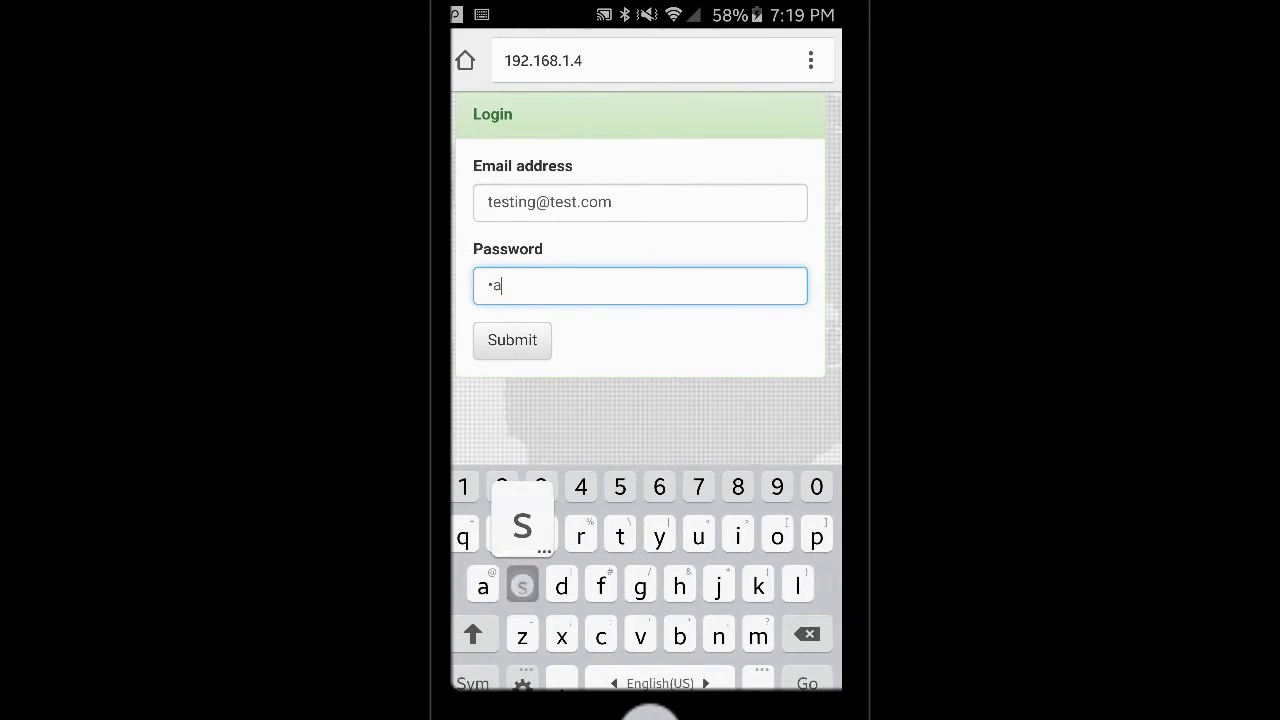
text(ord)
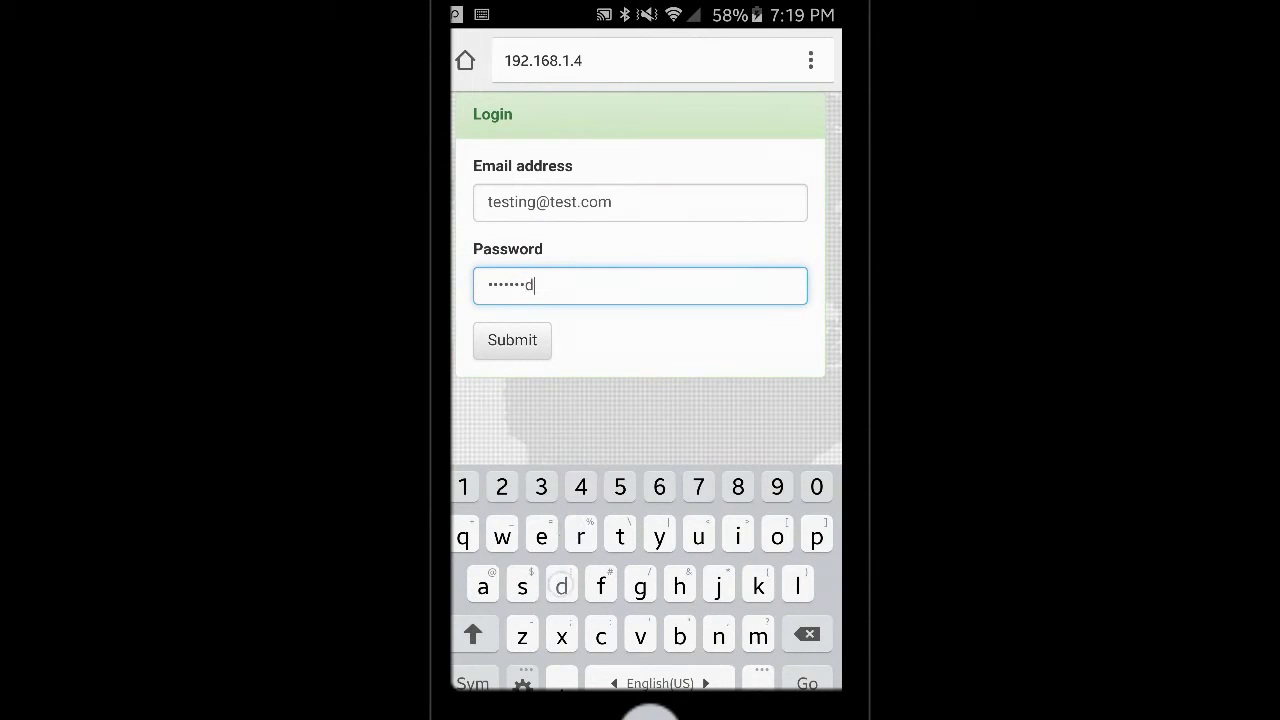
click(512, 340)
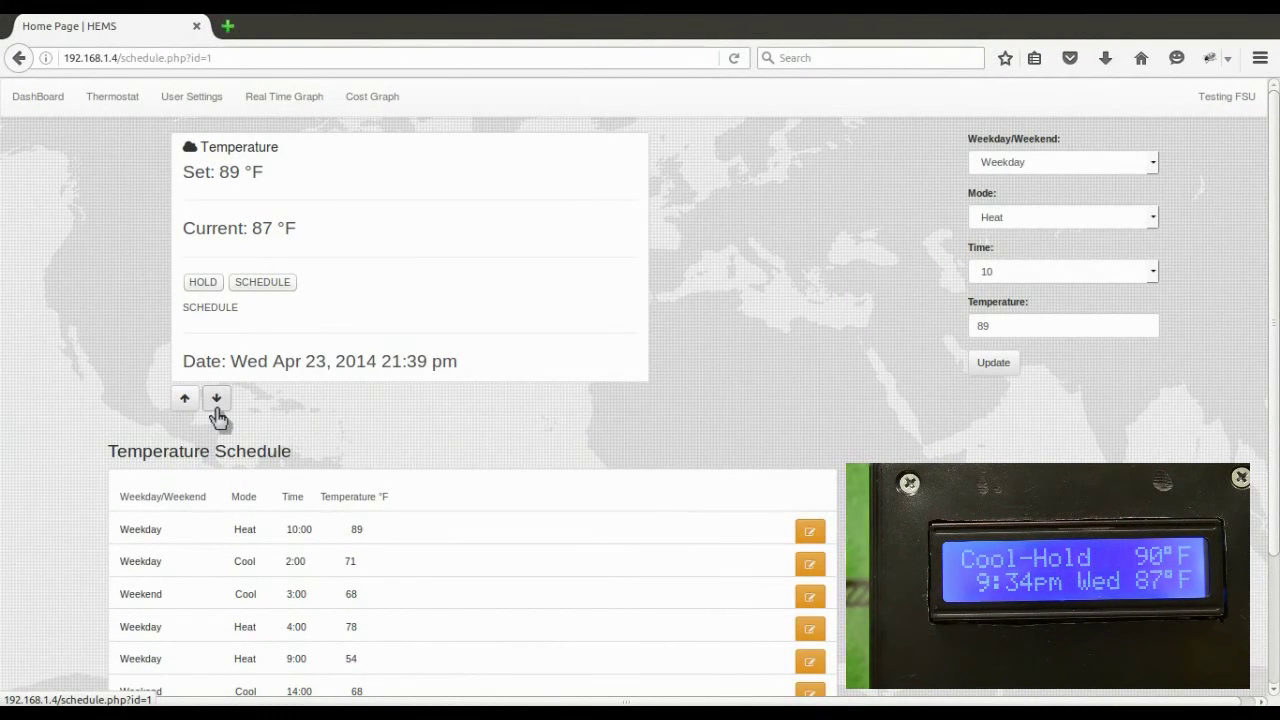
Step: Lower the thermostat's set temperature by five degrees
click(216, 400)
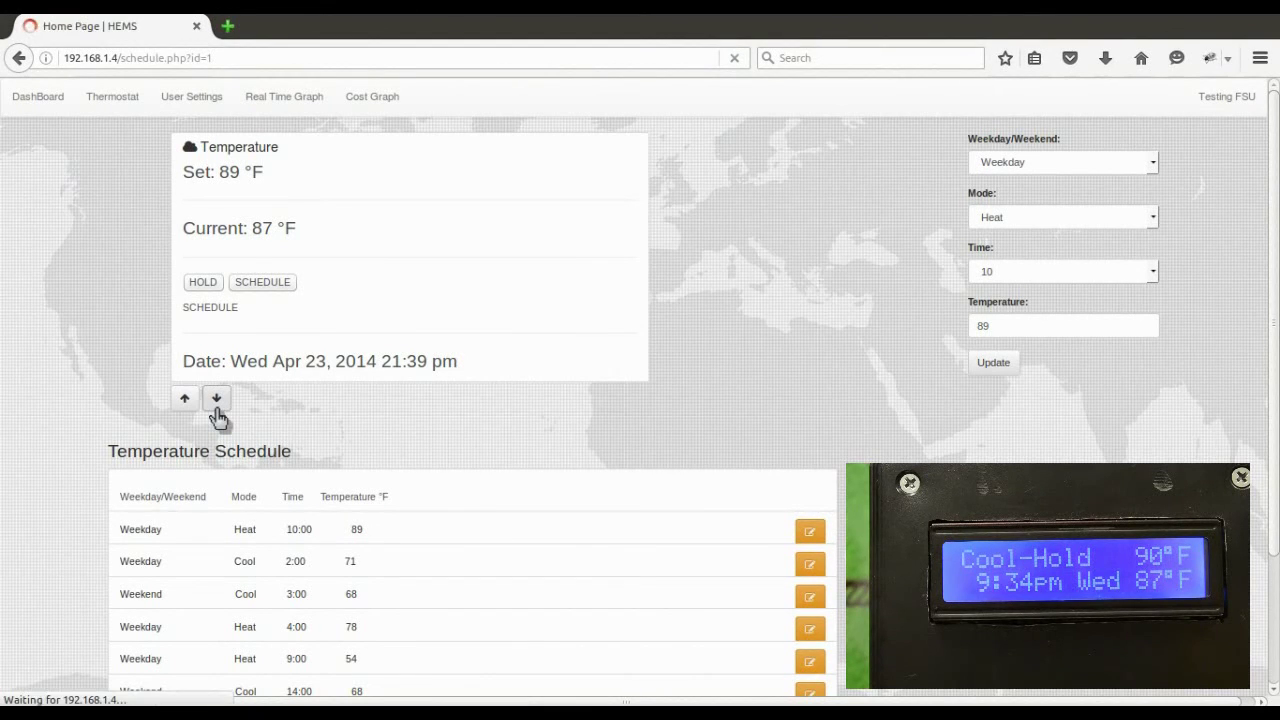
click(216, 402)
click(216, 402)
click(216, 404)
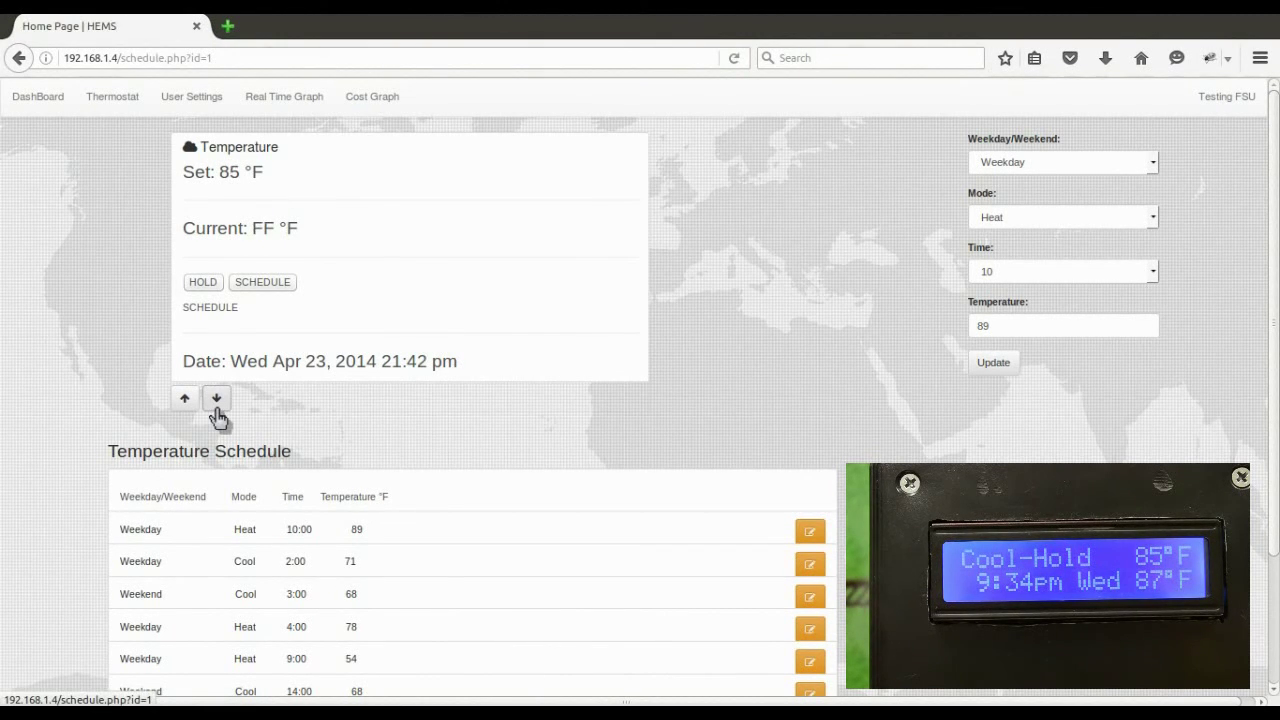
click(216, 402)
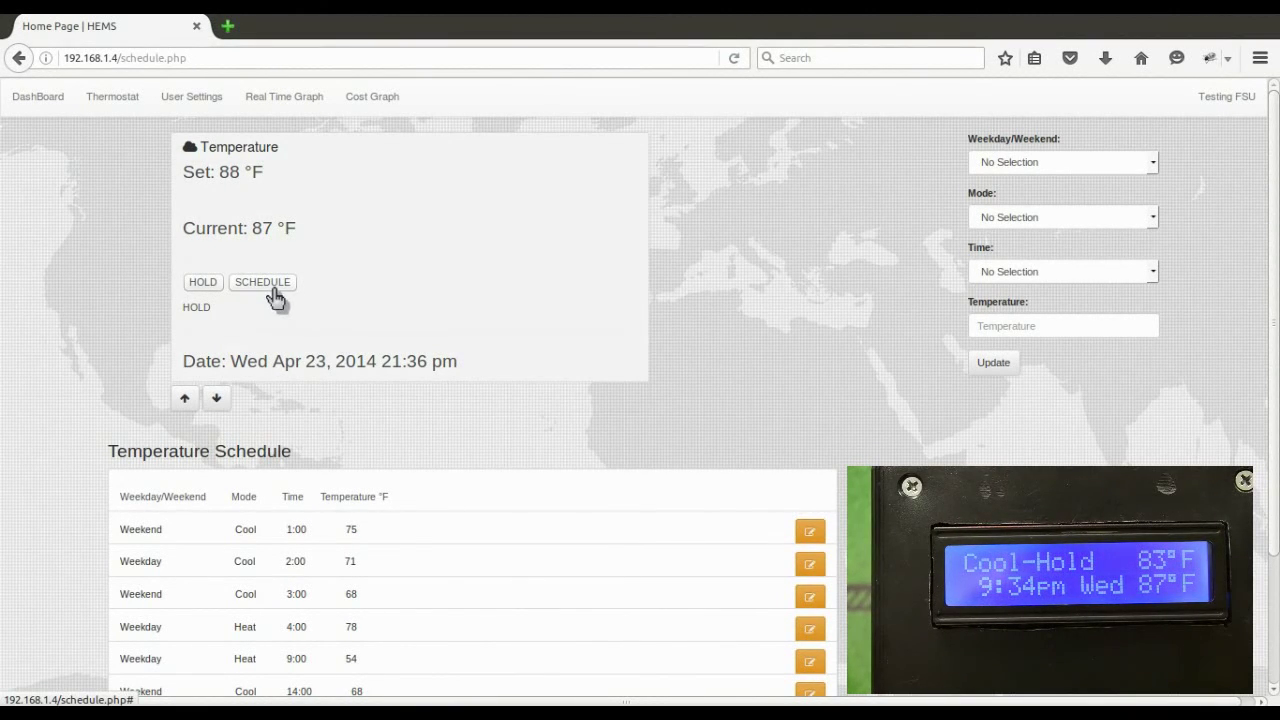
Step: Set the thermostat's target temperature to 83 °F and switch it from hold to schedule mode
click(264, 284)
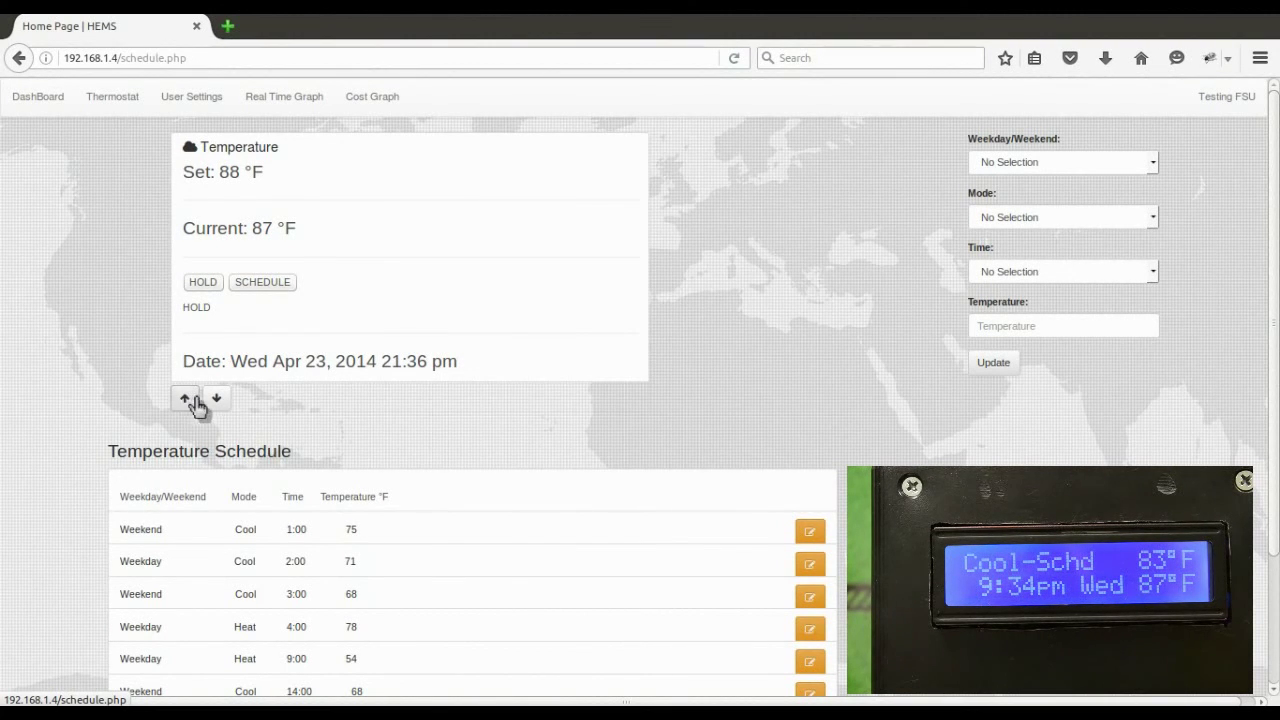
click(215, 402)
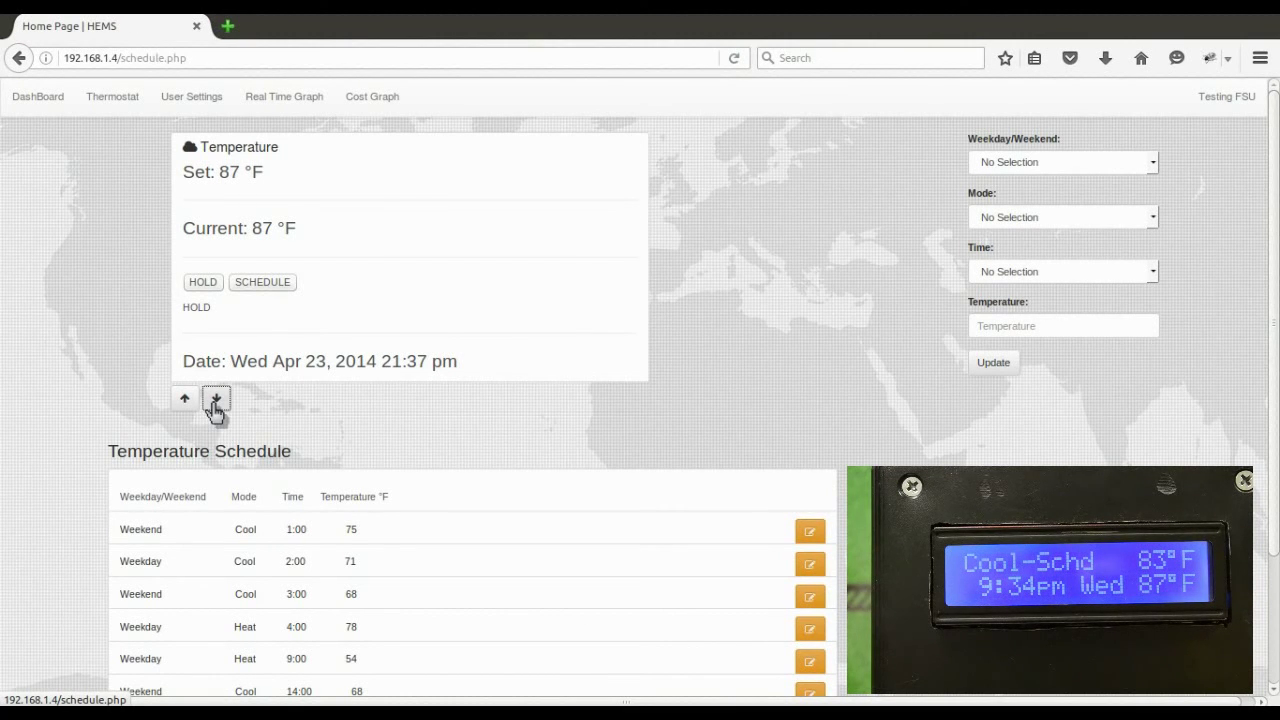
click(215, 402)
click(215, 402)
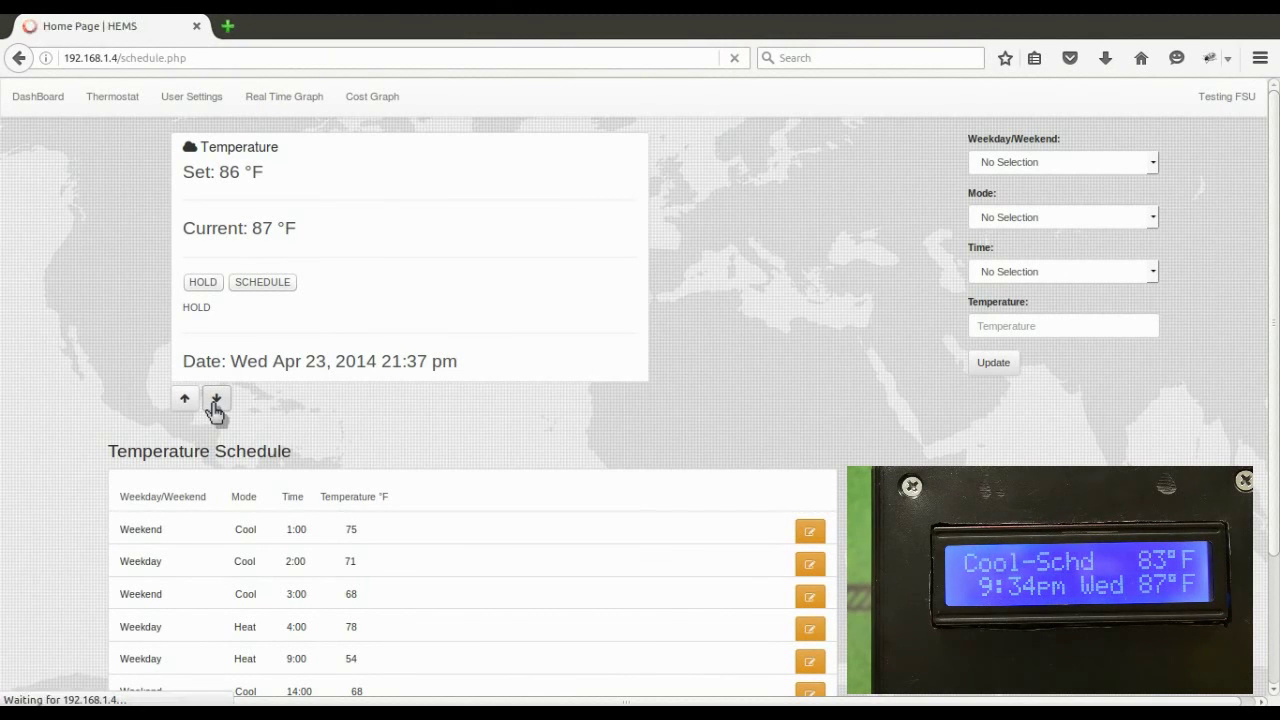
click(215, 402)
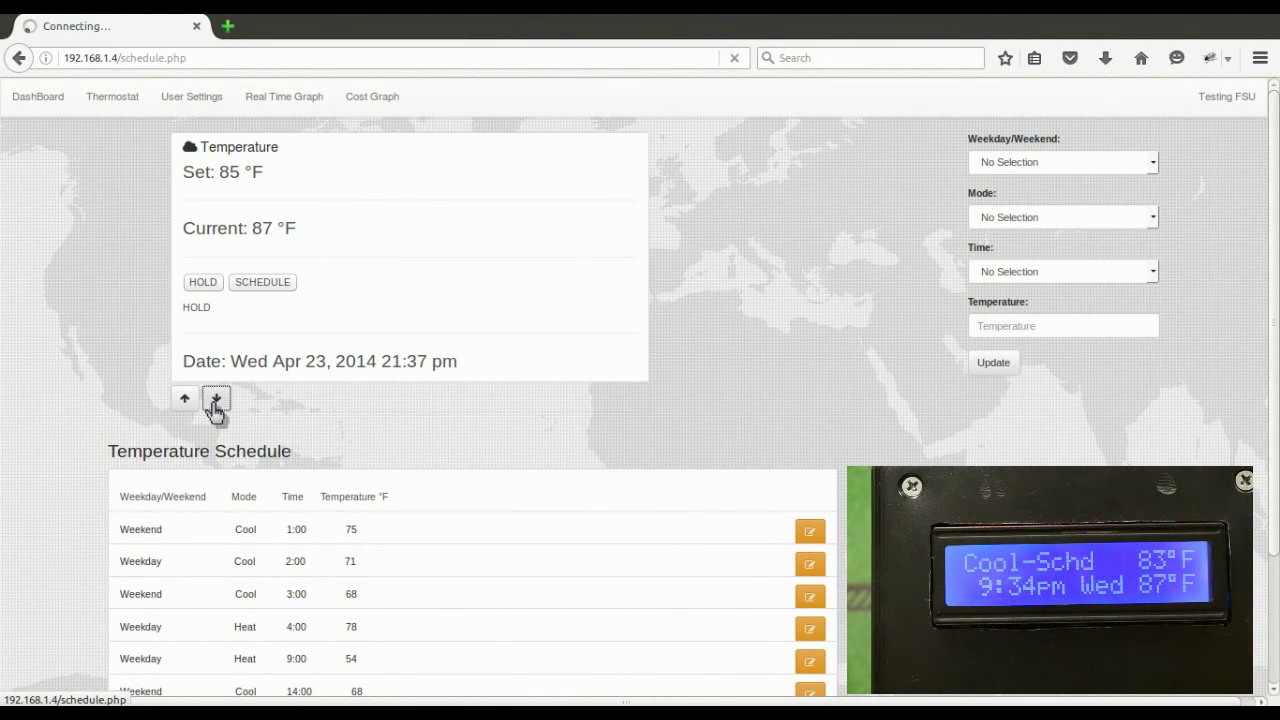
click(215, 404)
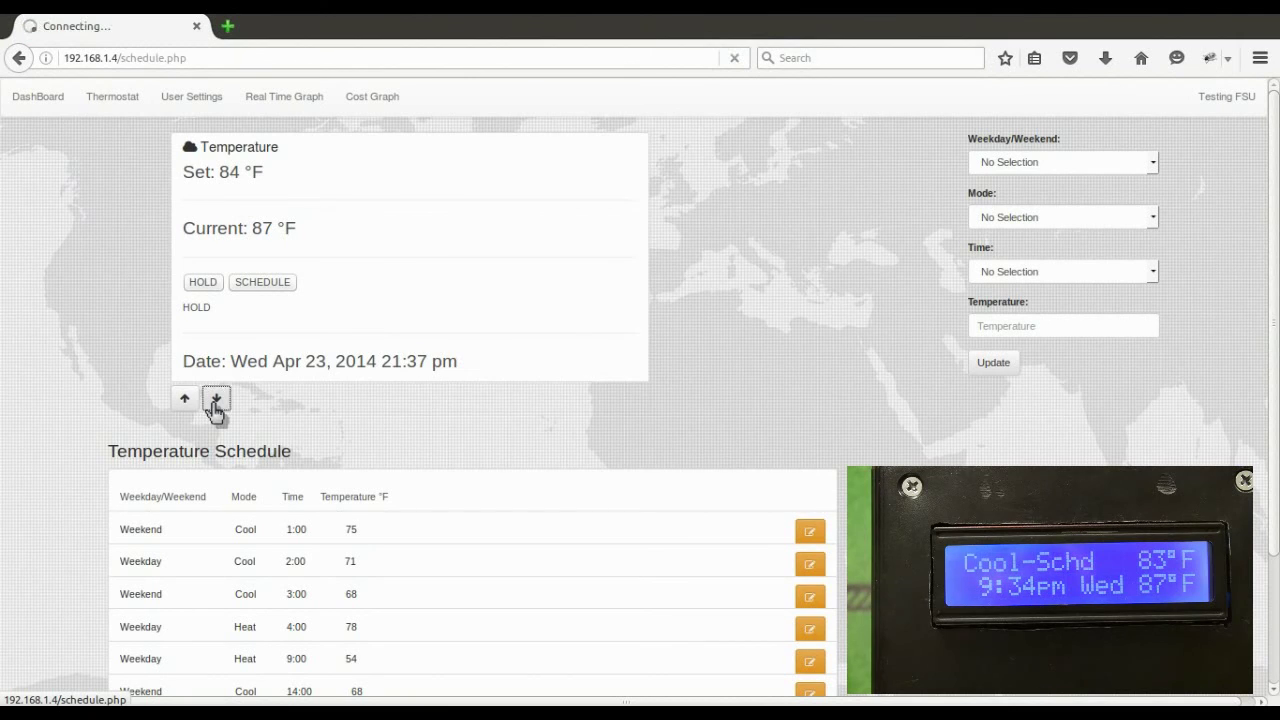
click(215, 403)
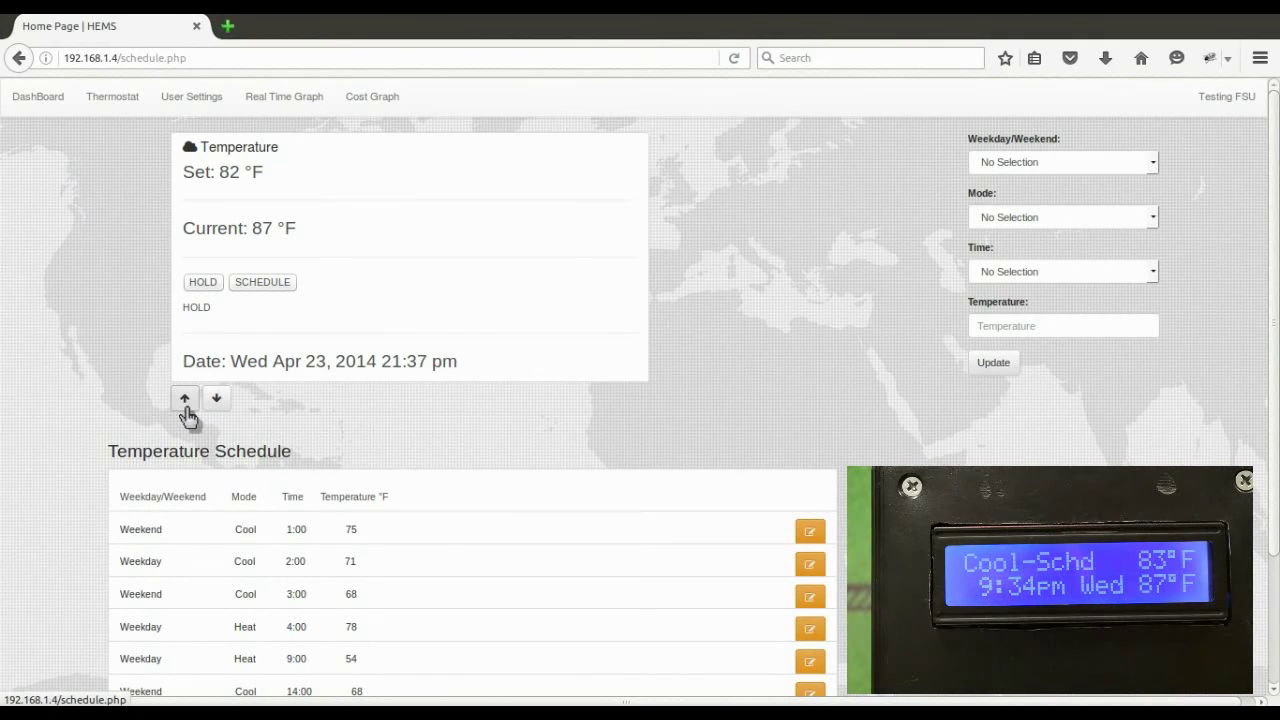
click(185, 403)
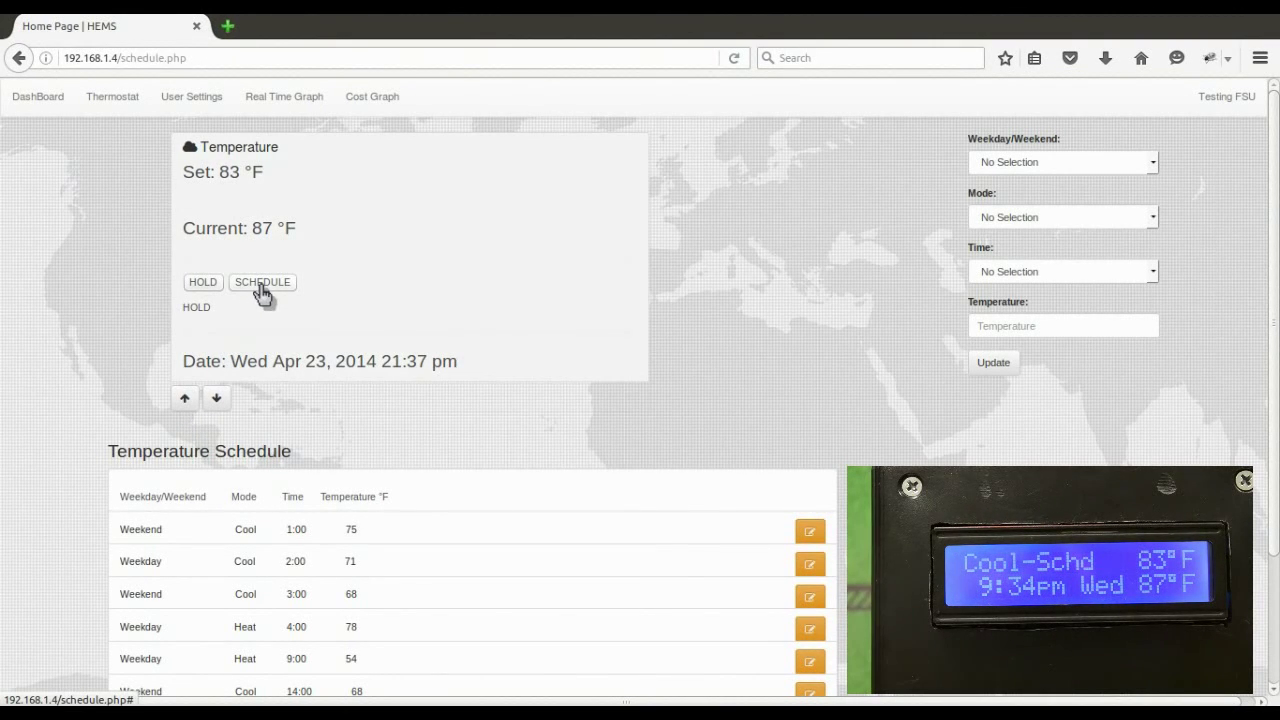
click(262, 292)
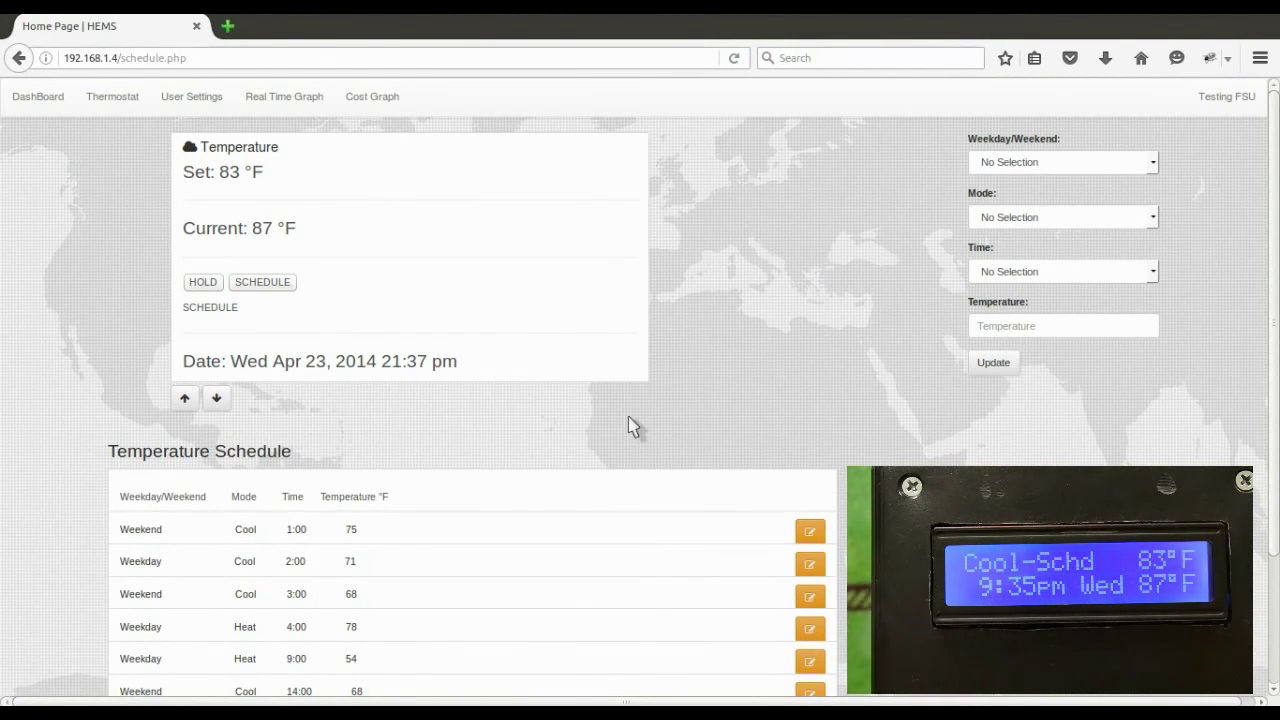
Step: Open the Weekend Cool 1:00 schedule entry for editing and set its time to 10 and its temperature to 89
scroll(630, 425, down, 3)
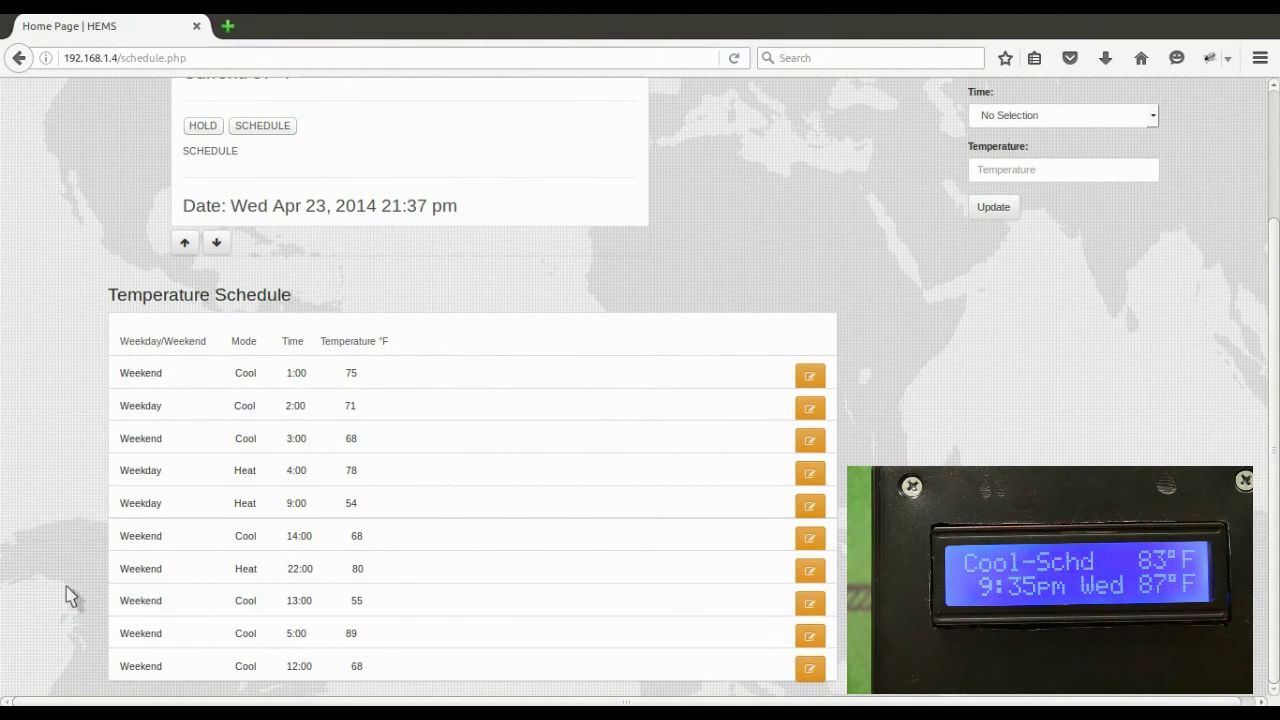
scroll(71, 466, up, 2)
scroll(71, 466, down, 2)
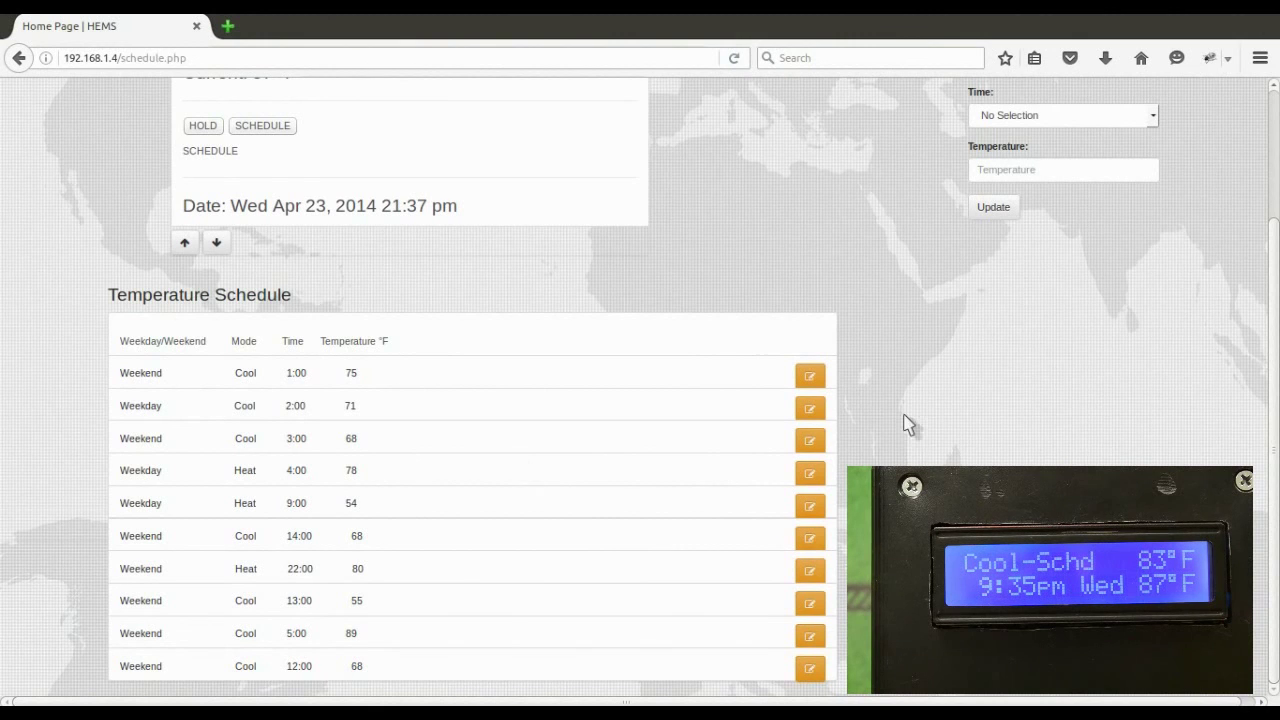
click(806, 378)
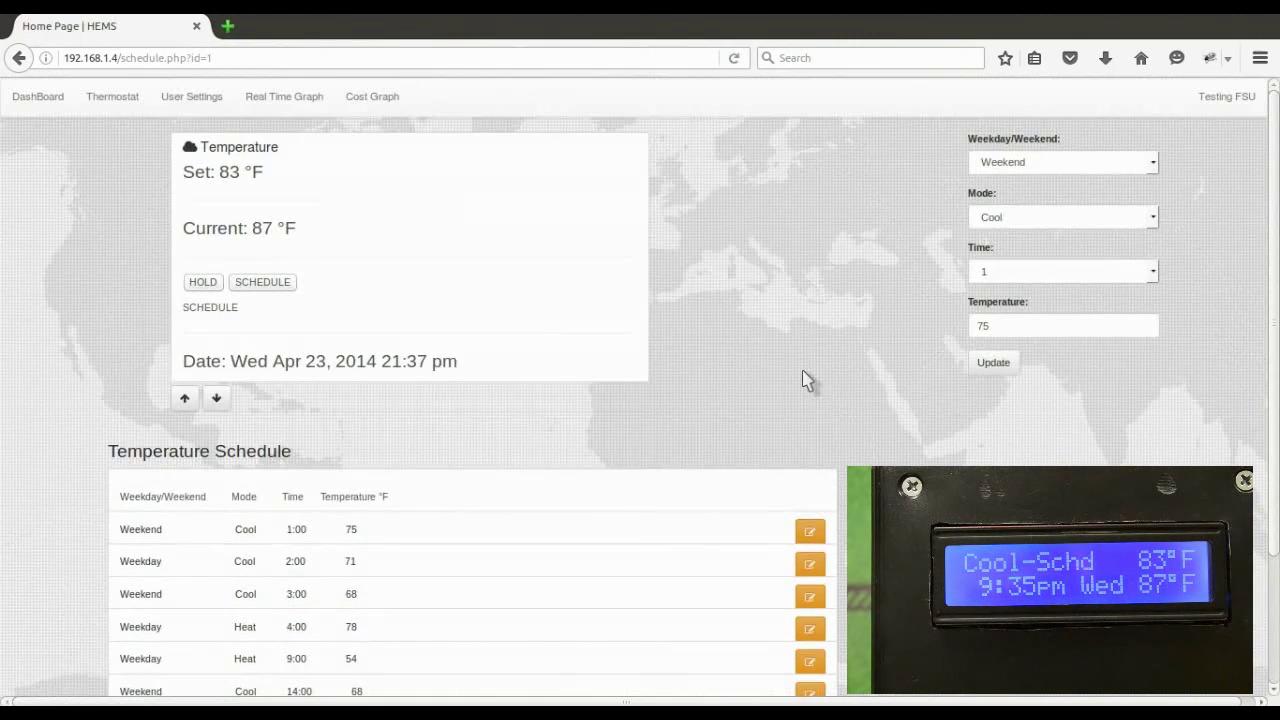
click(1147, 272)
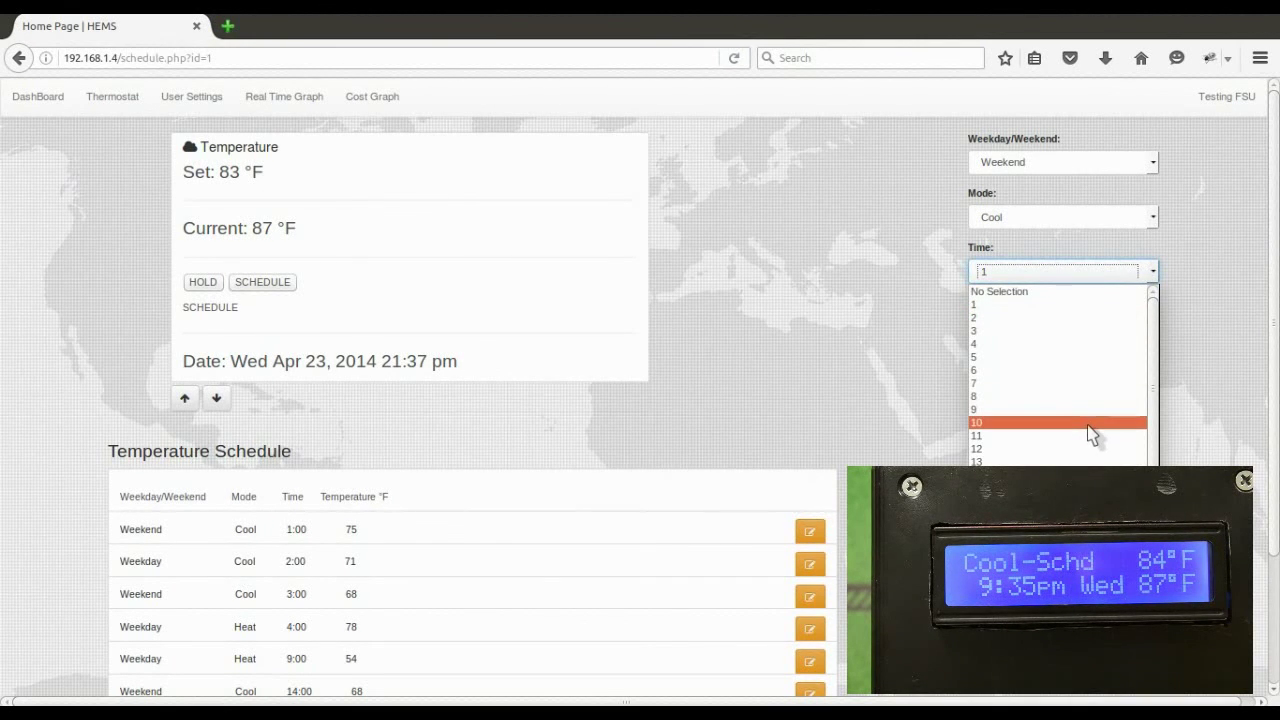
click(1090, 423)
click(1087, 325)
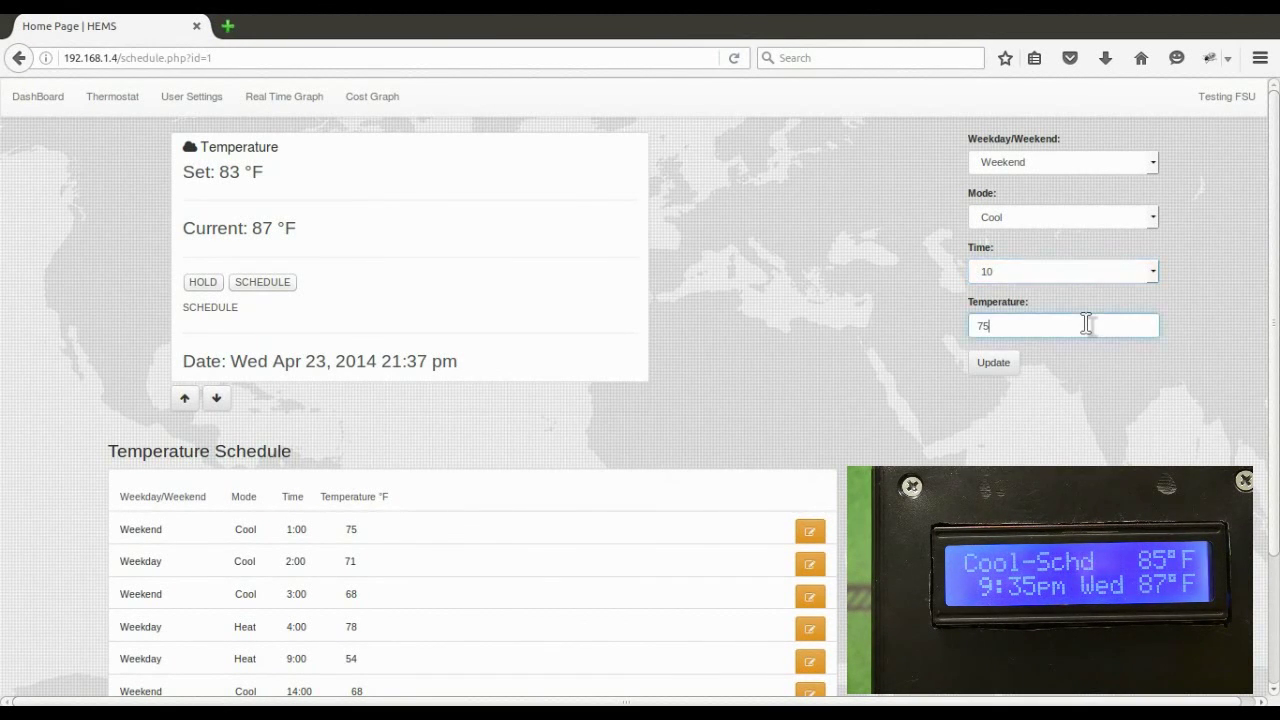
key(BackSpace)
text(89)
Step: Change the schedule entry's mode to Heat and its day type to Weekday, and save the update
click(1068, 215)
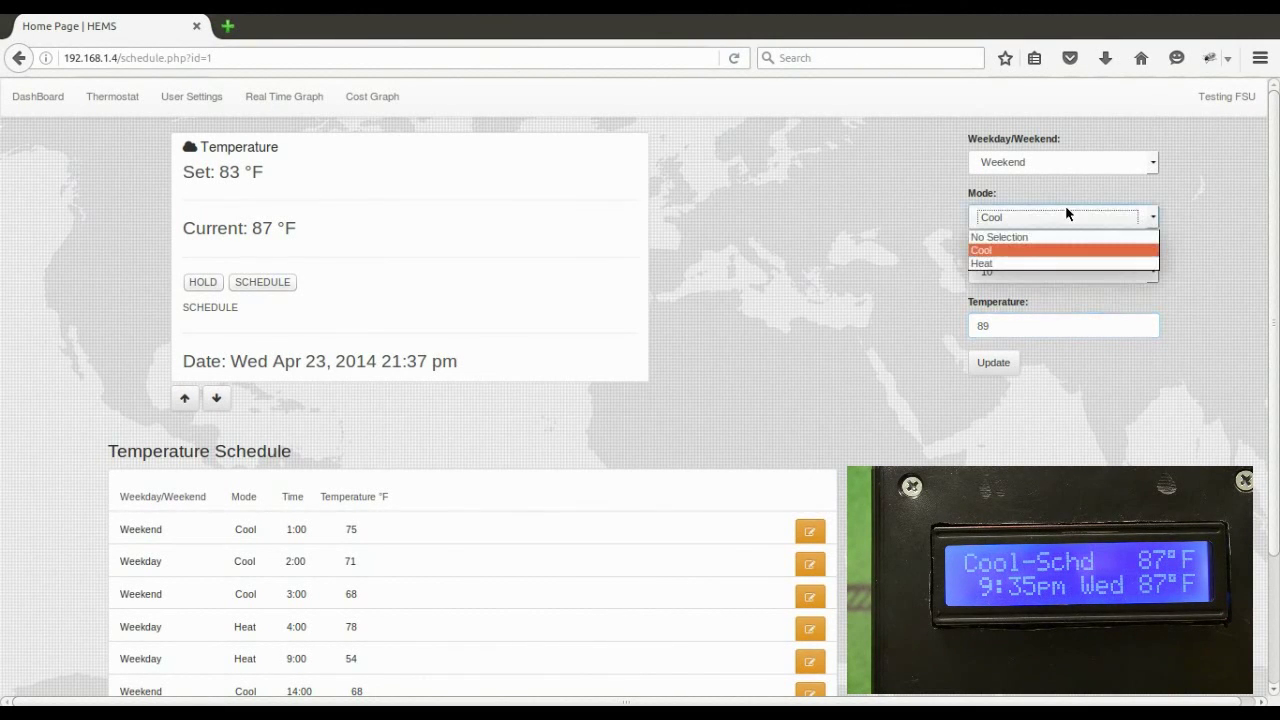
click(1040, 264)
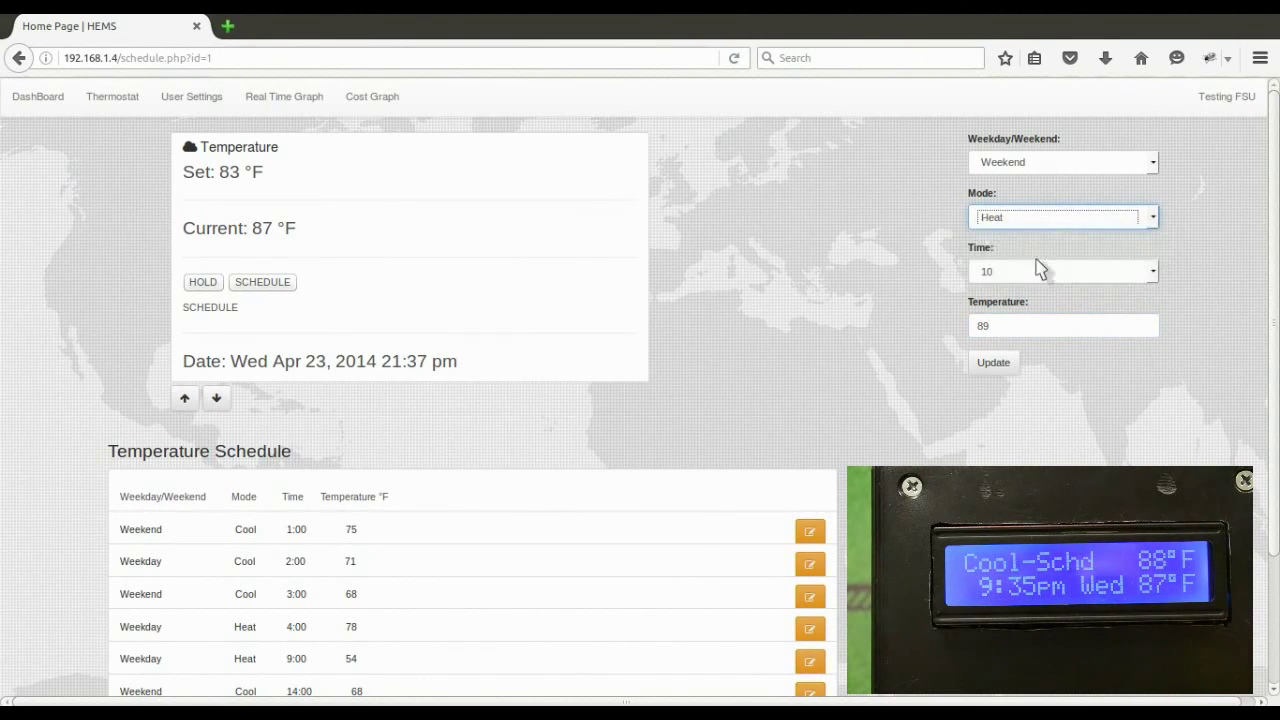
click(1113, 160)
click(1088, 197)
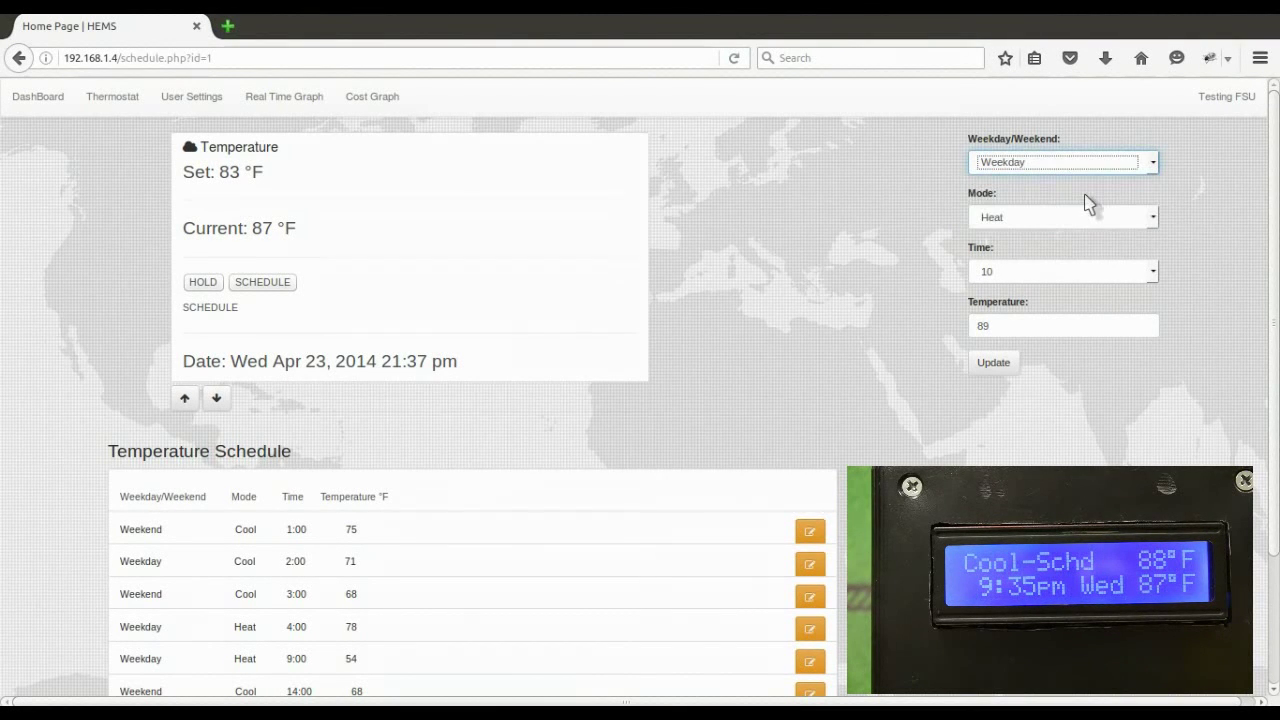
click(993, 364)
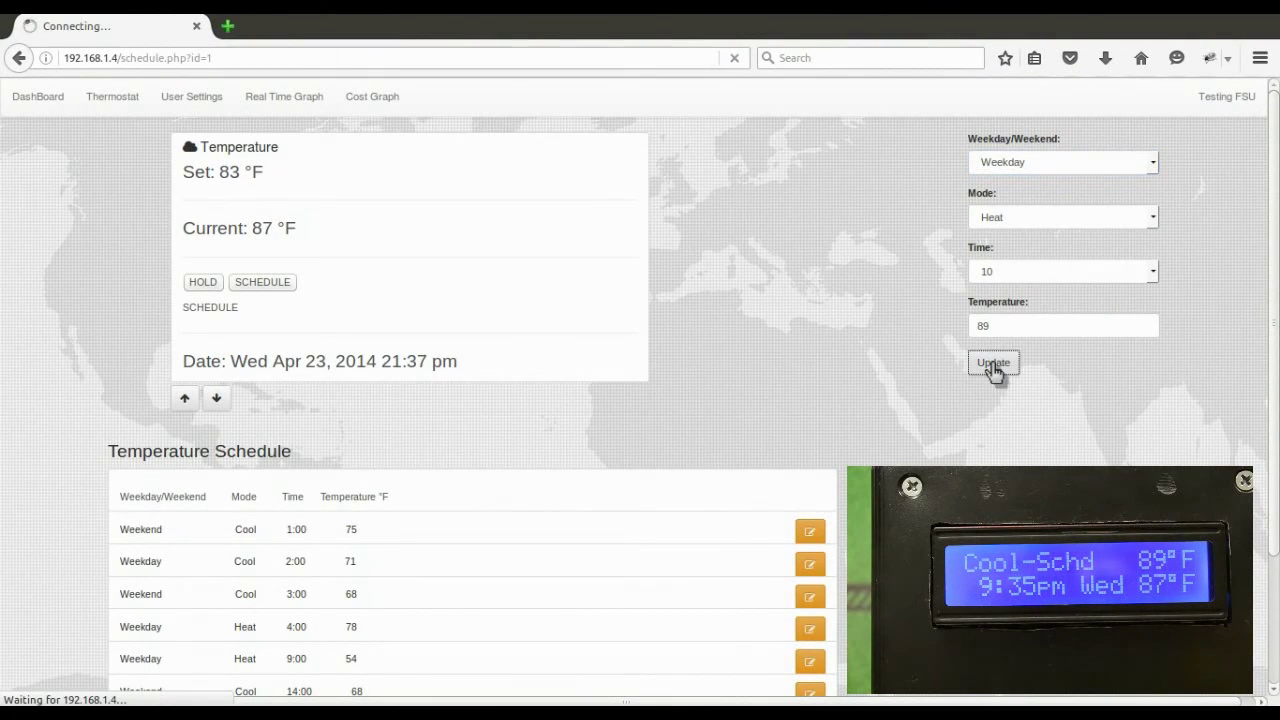
Step: Examine the edited first row in the temperature schedule table
scroll(449, 478, down, 3)
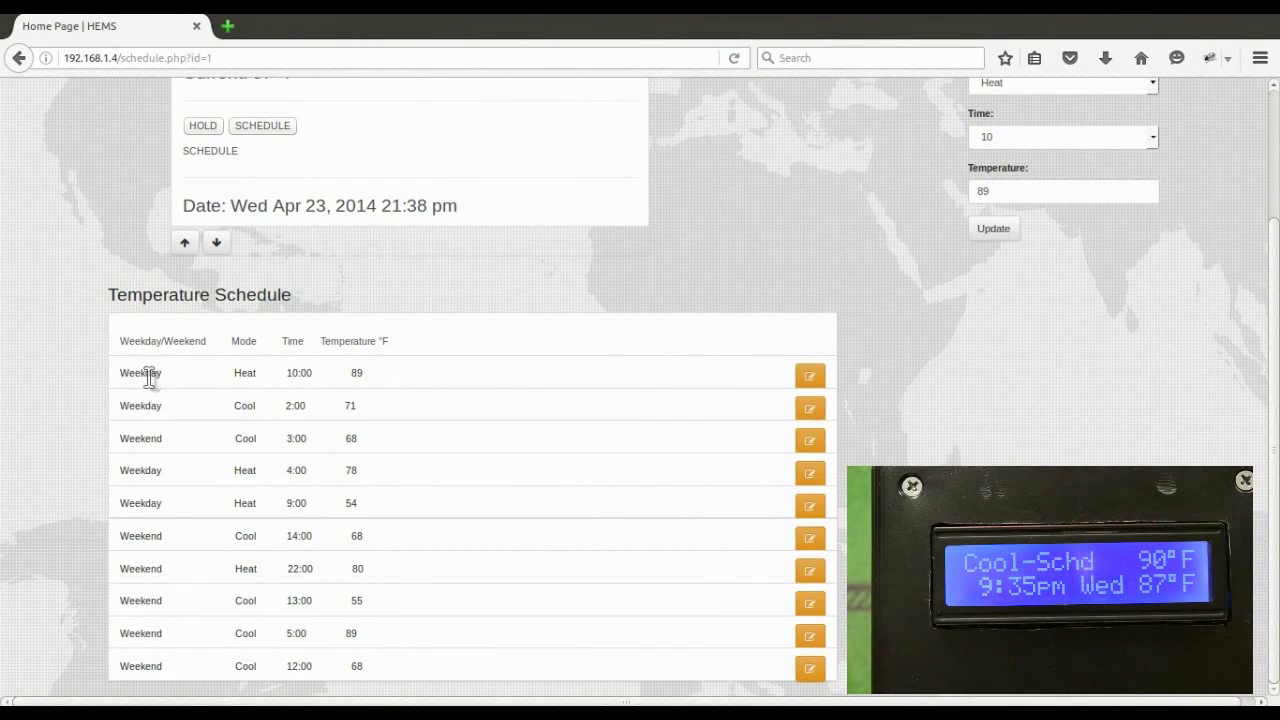
triple_click(368, 373)
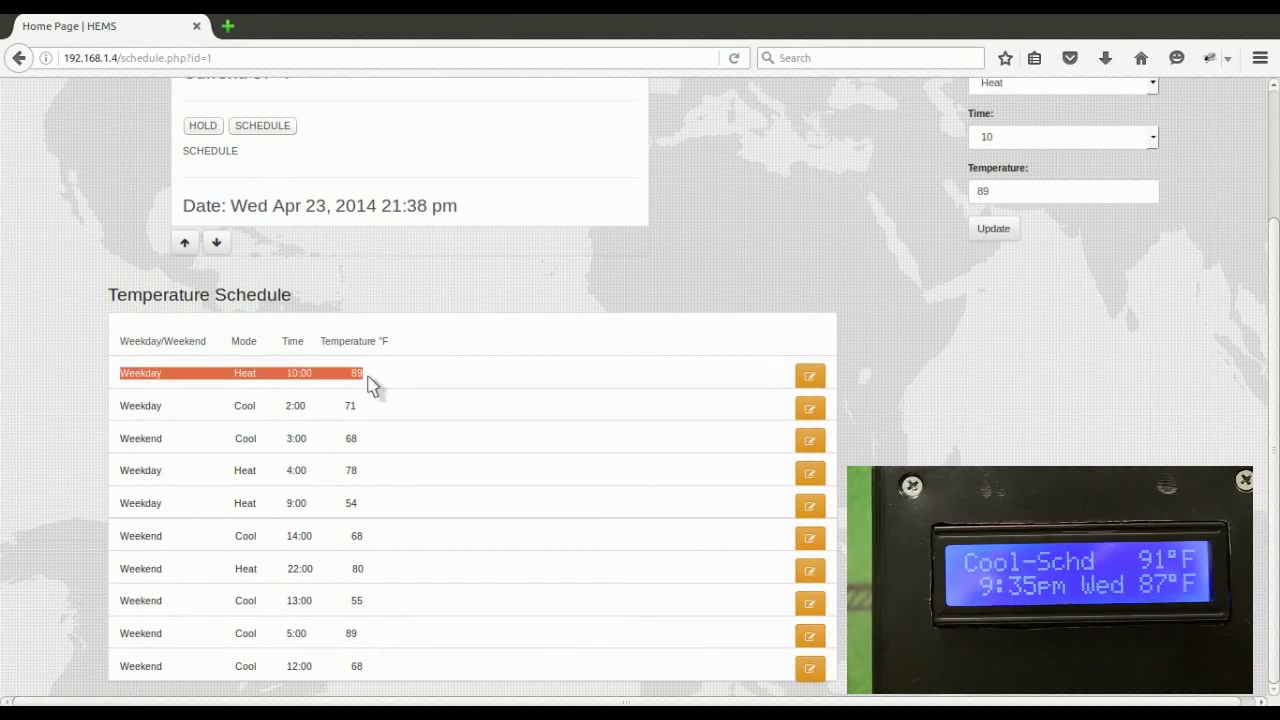
click(551, 271)
scroll(551, 271, up, 3)
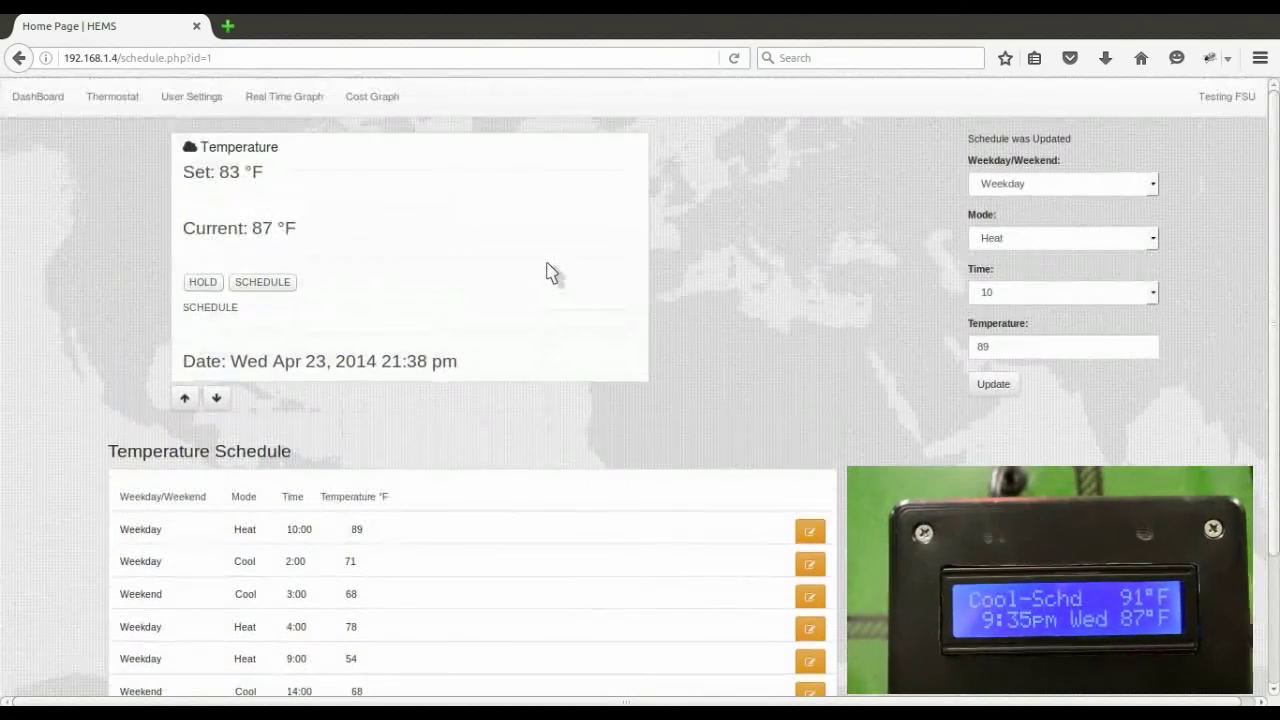